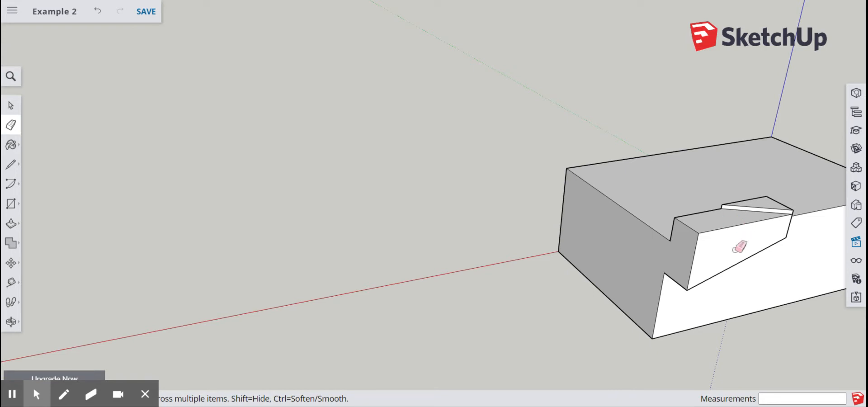
Draw a window rectangle, about 5' 9" by 4' 8", on the building's dark end wall.
{"action": "left_click", "coordinate": [729, 266]}
{"action": "left_click", "coordinate": [11, 202]}
{"action": "left_click", "coordinate": [39, 161]}
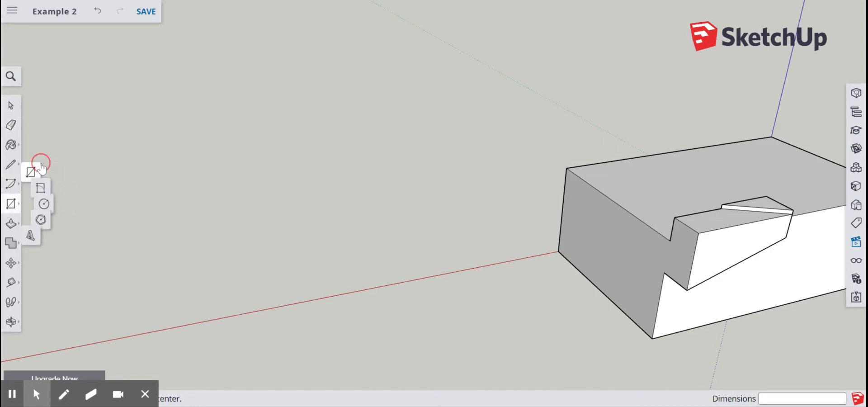
{"action": "left_click", "coordinate": [601, 274]}
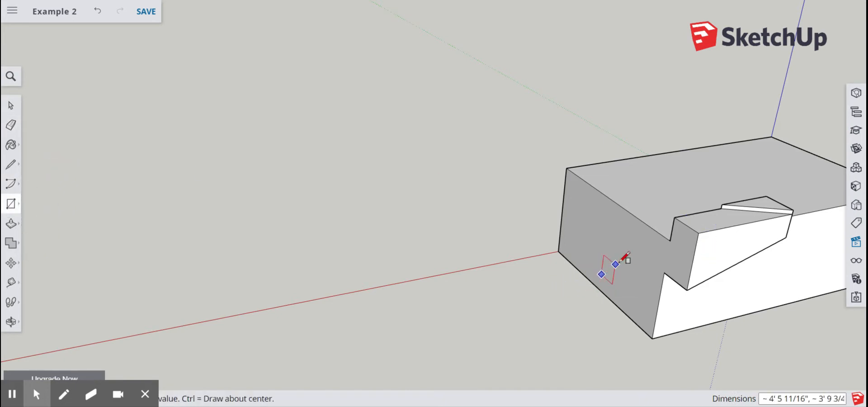
{"action": "left_click", "coordinate": [619, 260]}
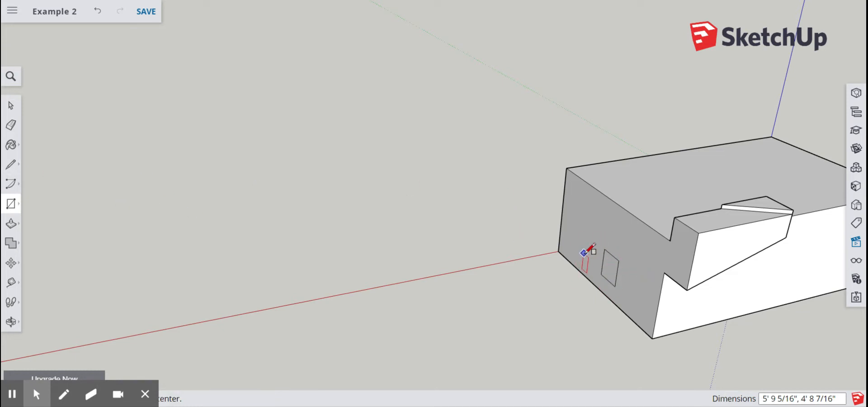
Outline a door about 10' 4" high with the Line tool, rising from the end wall's base edge beside the window.
{"action": "scroll", "coordinate": [583, 253], "scroll_direction": "up", "scroll_amount": 5}
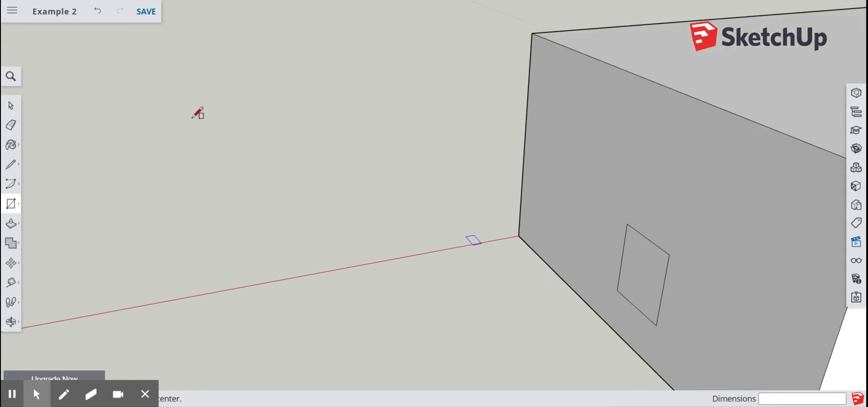
{"action": "left_click", "coordinate": [10, 164]}
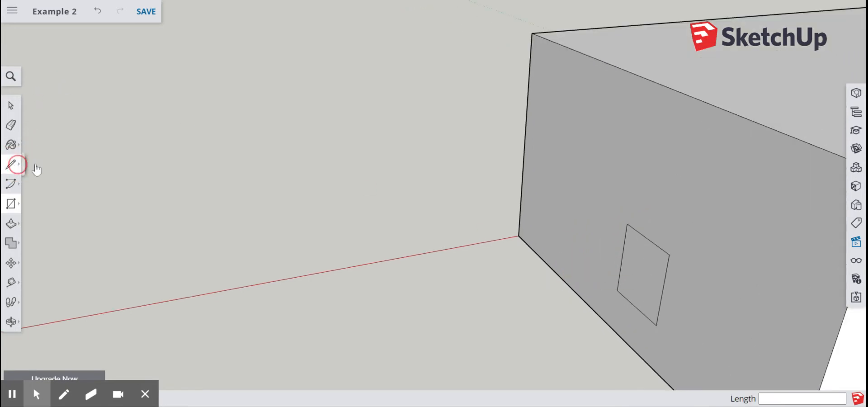
{"action": "left_click", "coordinate": [546, 263]}
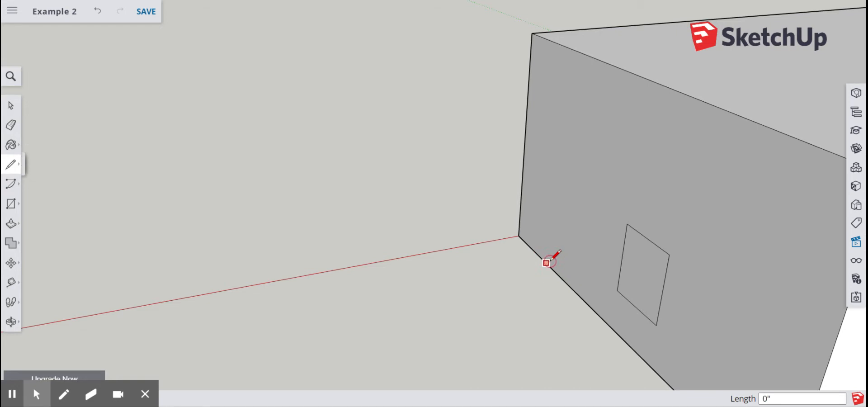
{"action": "left_click", "coordinate": [555, 159]}
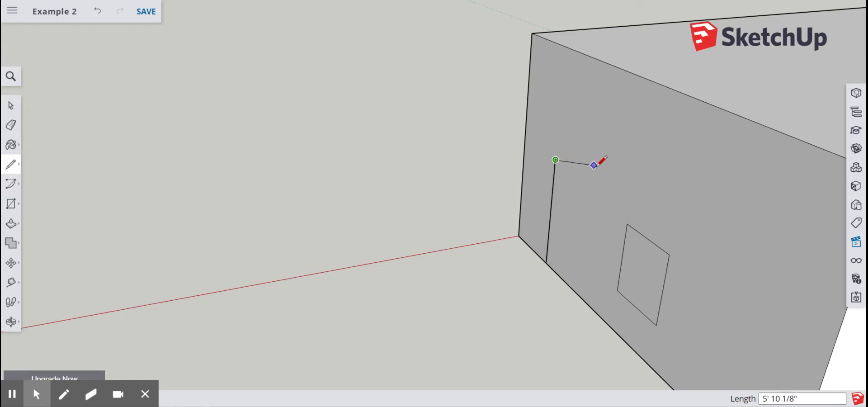
{"action": "left_click", "coordinate": [603, 194]}
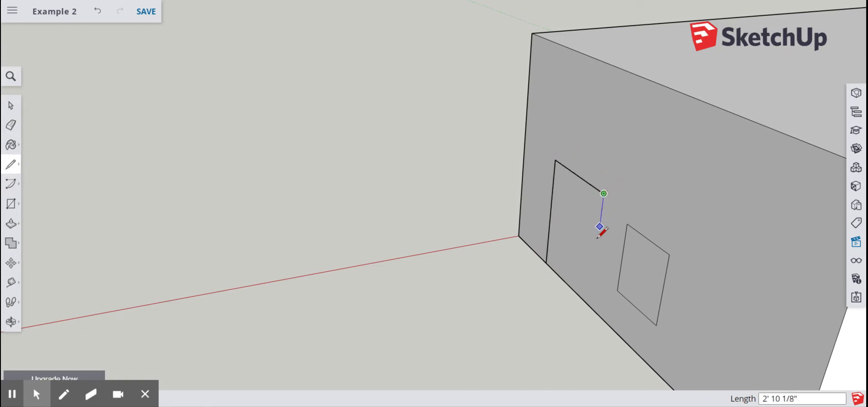
{"action": "left_click", "coordinate": [590, 304]}
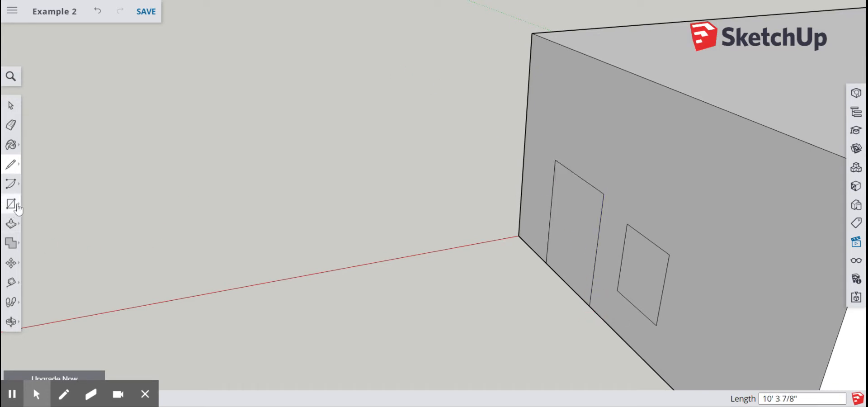
Push the door face inward with Push/Pull, and recess the window face about 6 3/8".
{"action": "left_click", "coordinate": [11, 223]}
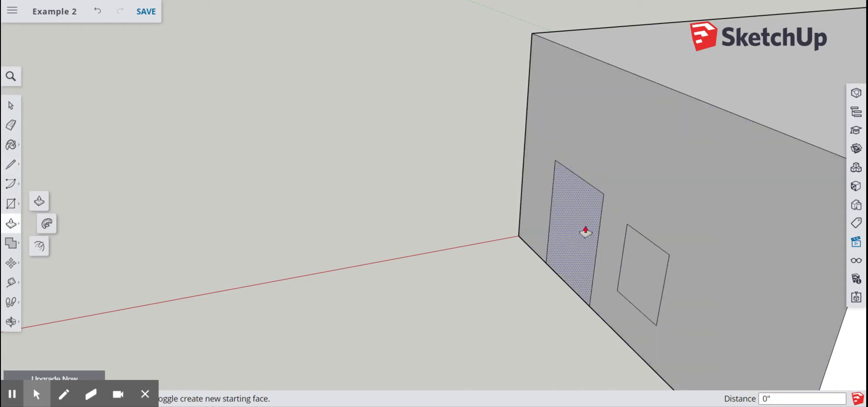
{"action": "left_click_drag", "start_coordinate": [584, 230], "coordinate": [606, 229]}
{"action": "left_click", "coordinate": [634, 246]}
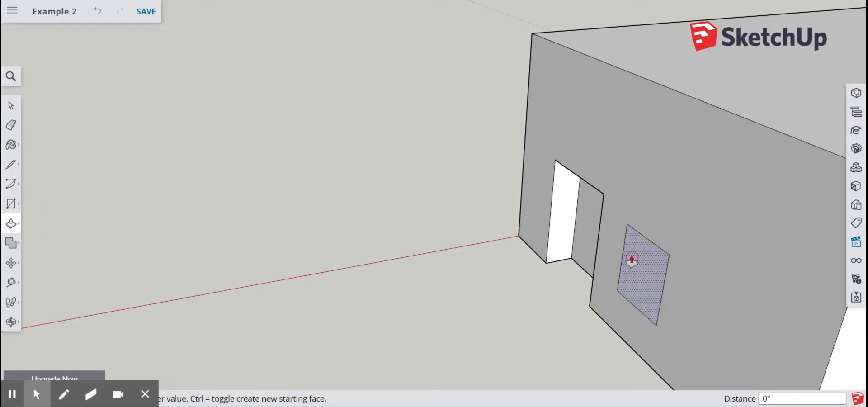
{"action": "left_click", "coordinate": [656, 254]}
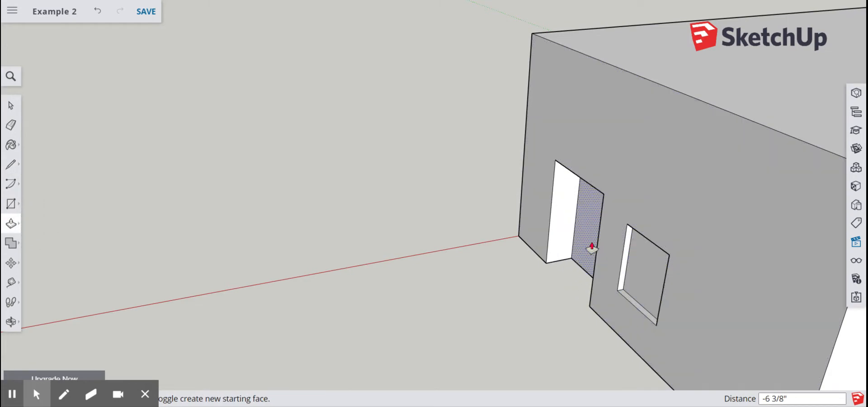
Delete the building's bottom face, working from underneath the model.
{"action": "mouse_move", "coordinate": [768, 307]}
{"action": "middle_mouse_down"}
{"action": "mouse_move", "coordinate": [755, 258]}
{"action": "mouse_move", "coordinate": [761, 188]}
{"action": "middle_mouse_up"}
{"action": "left_click", "coordinate": [763, 188]}
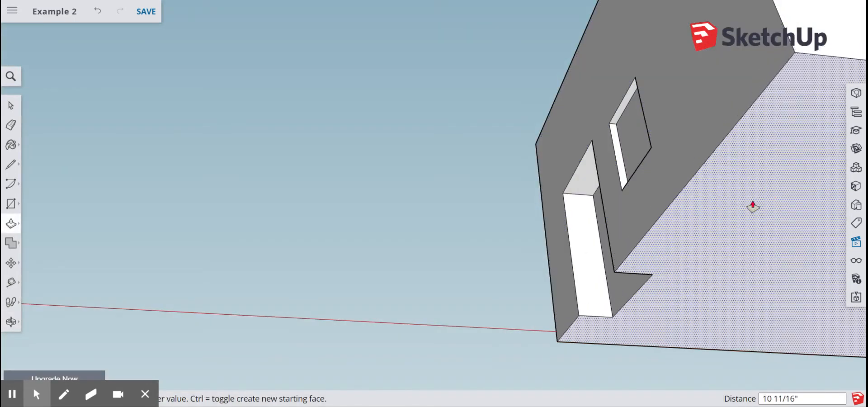
{"action": "right_click", "coordinate": [758, 181]}
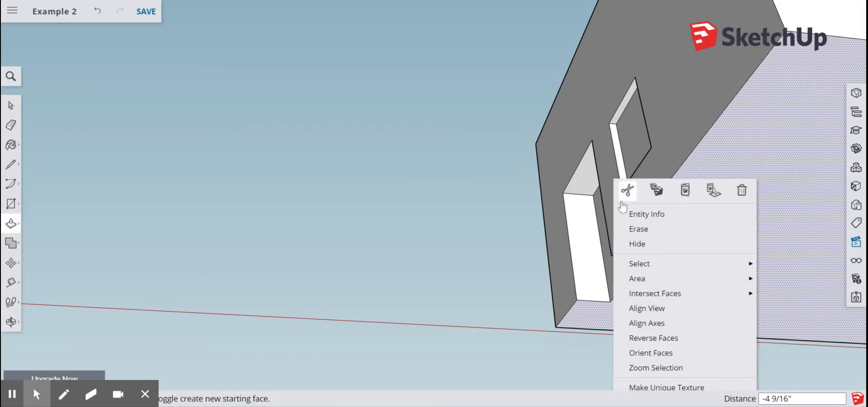
{"action": "left_click", "coordinate": [741, 190]}
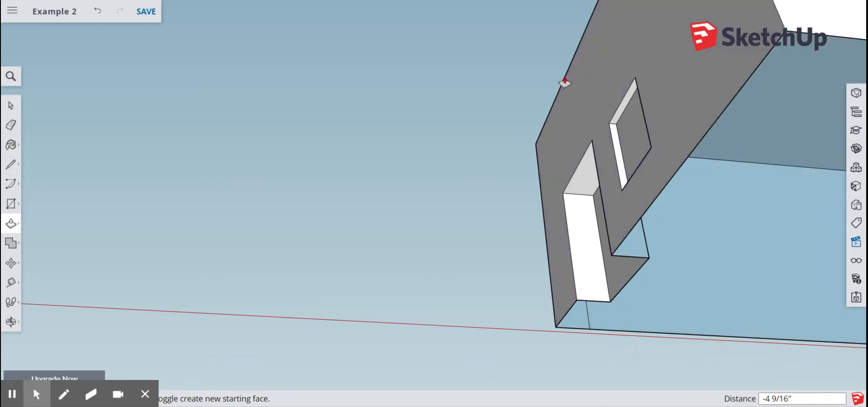
Delete the back face of the door recess and try to delete the window recess's back face.
{"action": "scroll", "coordinate": [617, 256], "scroll_direction": "down", "scroll_amount": 1}
{"action": "middle_click_drag", "start_coordinate": [620, 271], "coordinate": [620, 271]}
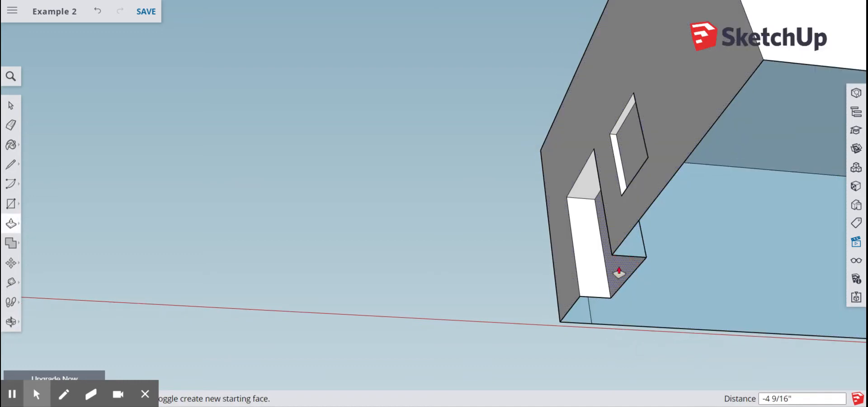
{"action": "right_click", "coordinate": [618, 271]}
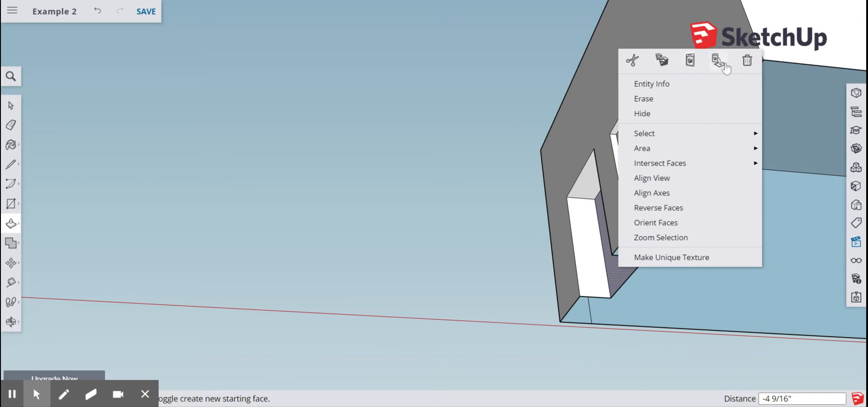
{"action": "left_click", "coordinate": [747, 60]}
{"action": "right_click", "coordinate": [635, 153]}
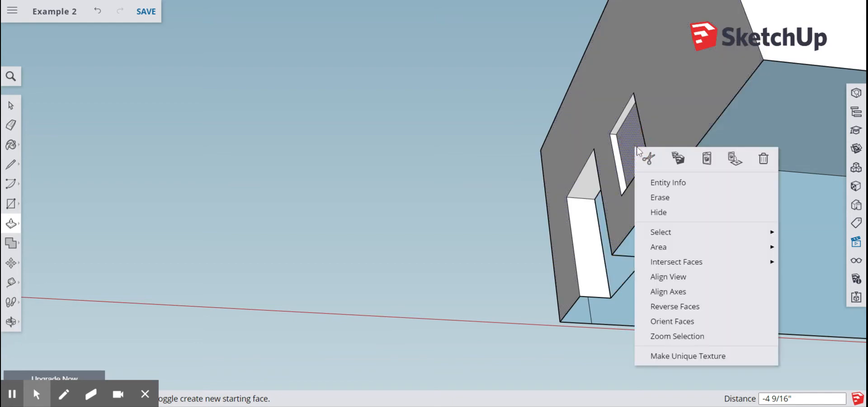
{"action": "left_click", "coordinate": [762, 158]}
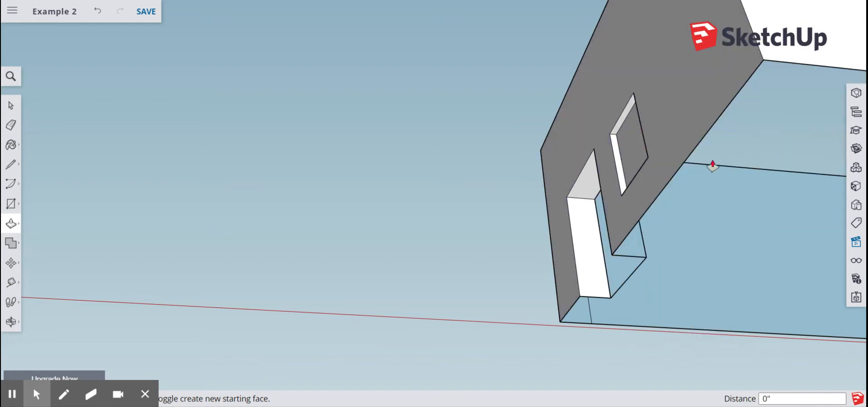
Push the window recess inward by about 1' 6 1/4".
{"action": "left_click", "coordinate": [636, 147]}
{"action": "middle_click_drag", "start_coordinate": [636, 141], "coordinate": [796, 272]}
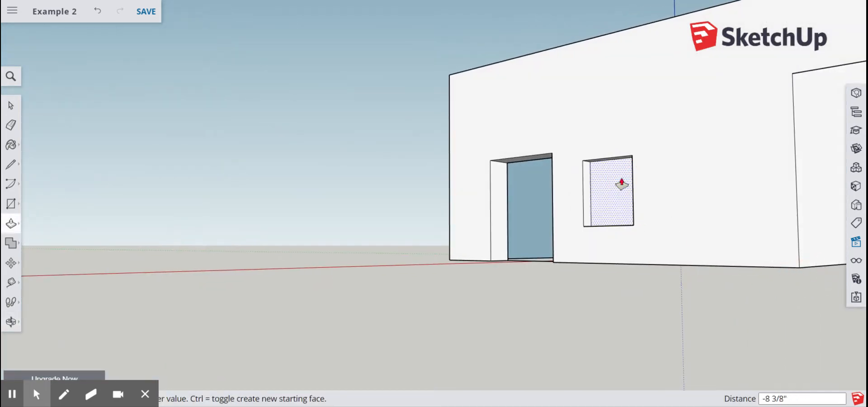
{"action": "left_click", "coordinate": [626, 182]}
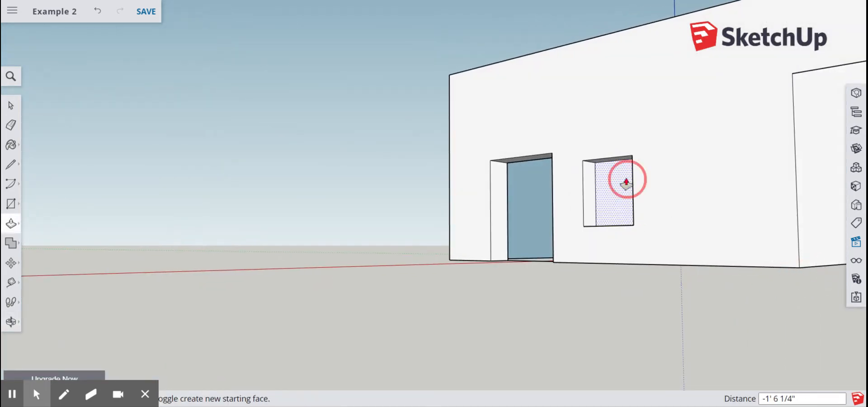
Delete the back face of the window recess to open it through the wall.
{"action": "right_click", "coordinate": [599, 185]}
{"action": "left_click", "coordinate": [10, 107]}
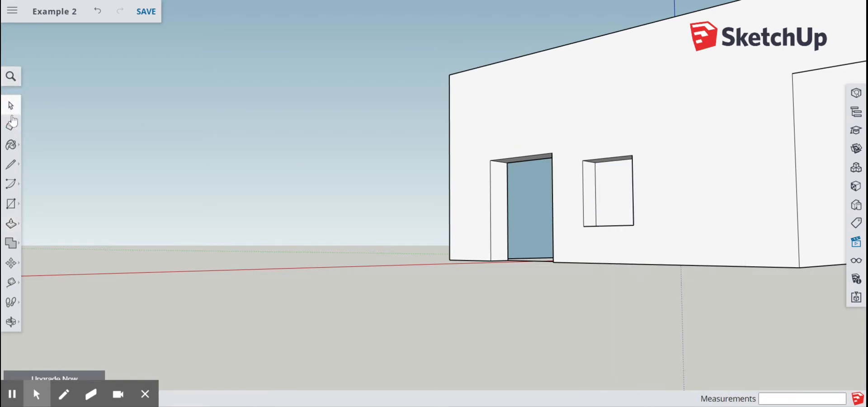
{"action": "left_click", "coordinate": [10, 124]}
{"action": "right_click", "coordinate": [609, 184]}
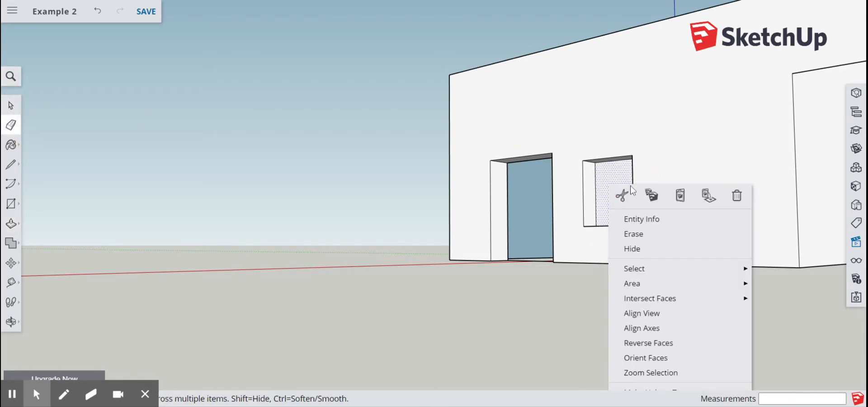
{"action": "left_click", "coordinate": [746, 194]}
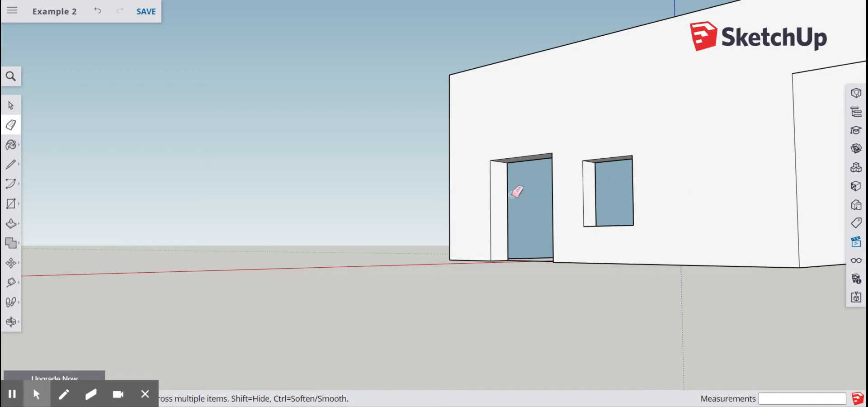
Close the open roof with the Line tool by drawing a corner-to-corner diagonal and a line from the remaining front corner to it.
{"action": "middle_click_drag", "start_coordinate": [540, 199], "coordinate": [660, 311]}
{"action": "key", "text": "e"}
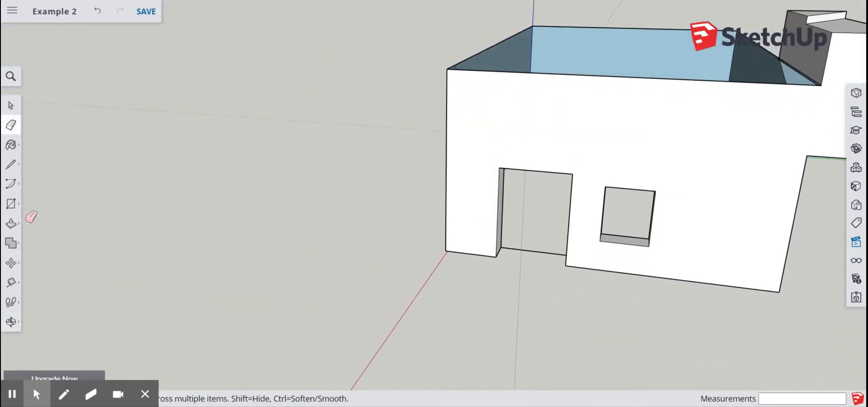
{"action": "scroll", "coordinate": [607, 7], "scroll_direction": "up", "scroll_amount": 3}
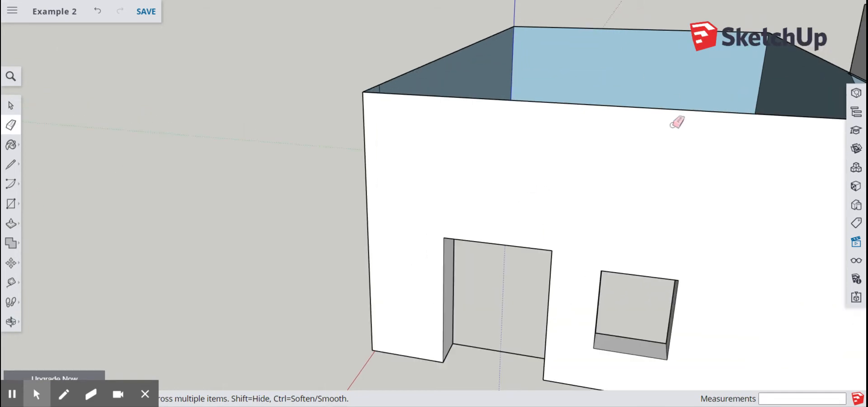
{"action": "scroll", "coordinate": [676, 116], "scroll_direction": "down", "scroll_amount": 5}
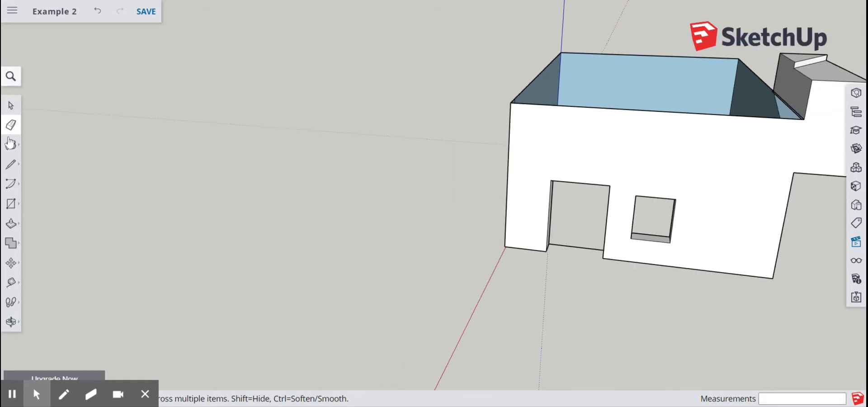
{"action": "left_click", "coordinate": [11, 164]}
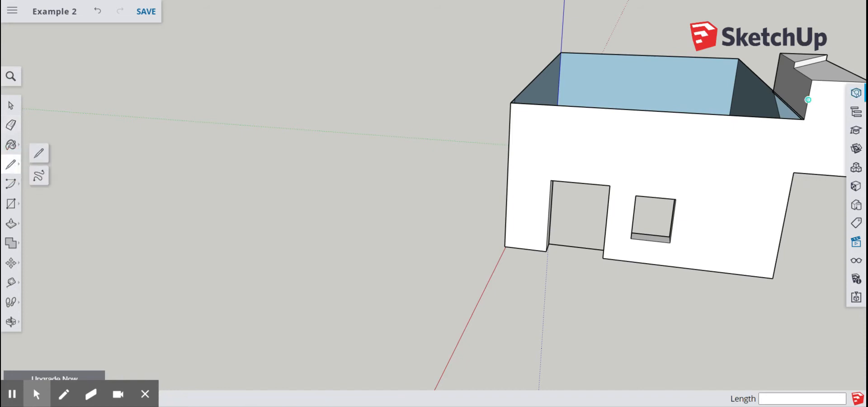
{"action": "left_click", "coordinate": [738, 58]}
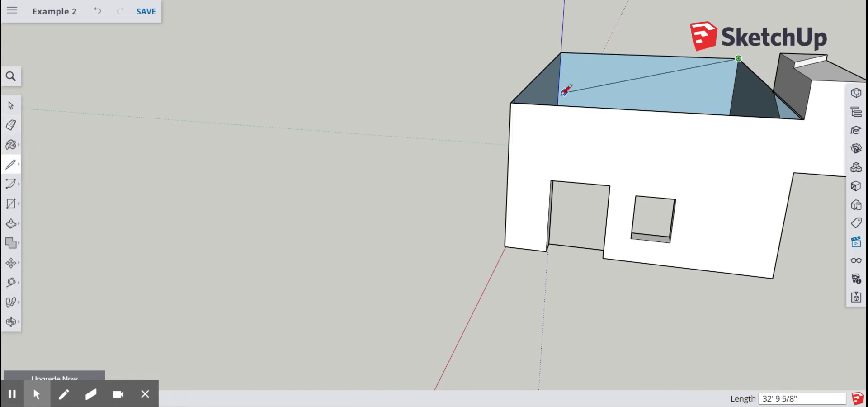
{"action": "left_click", "coordinate": [511, 102]}
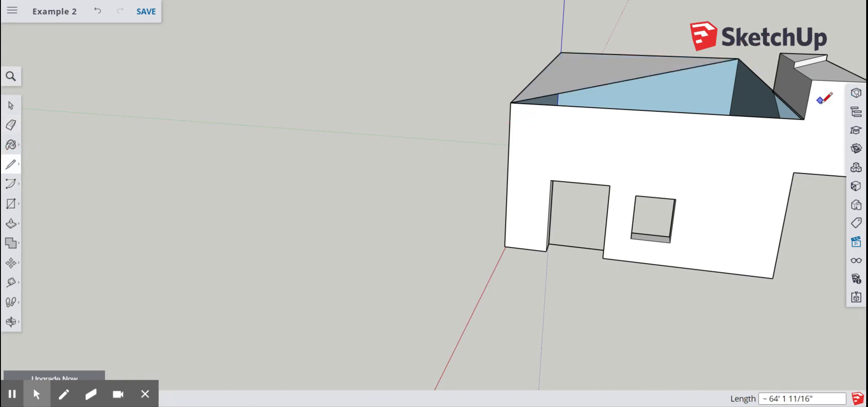
{"action": "left_click", "coordinate": [804, 118]}
{"action": "left_click", "coordinate": [673, 71]}
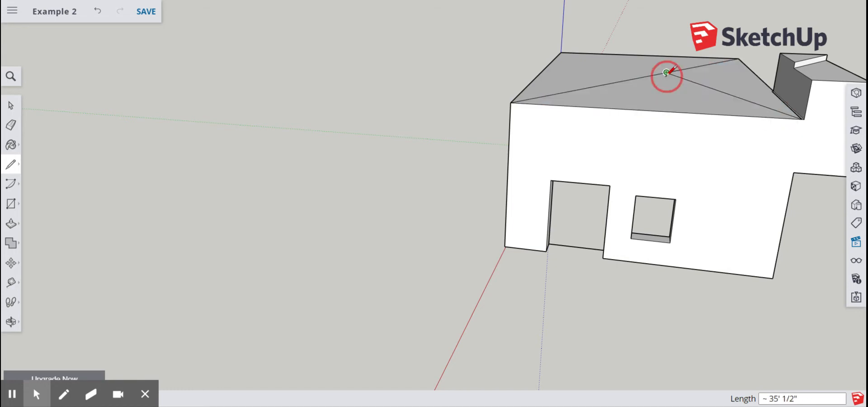
Erase the construction lines across the roof, leaving a single flat face.
{"action": "left_click", "coordinate": [10, 105]}
{"action": "middle_click_drag", "start_coordinate": [664, 69], "coordinate": [734, 101]}
{"action": "left_click", "coordinate": [11, 125]}
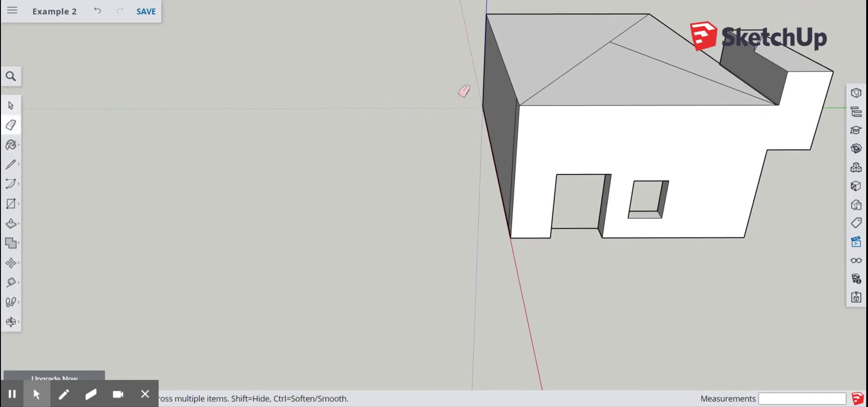
{"action": "left_click", "coordinate": [625, 48]}
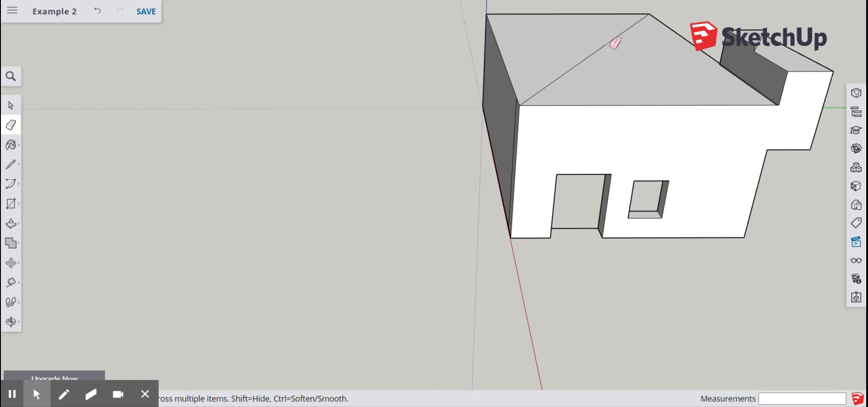
{"action": "left_click", "coordinate": [608, 44]}
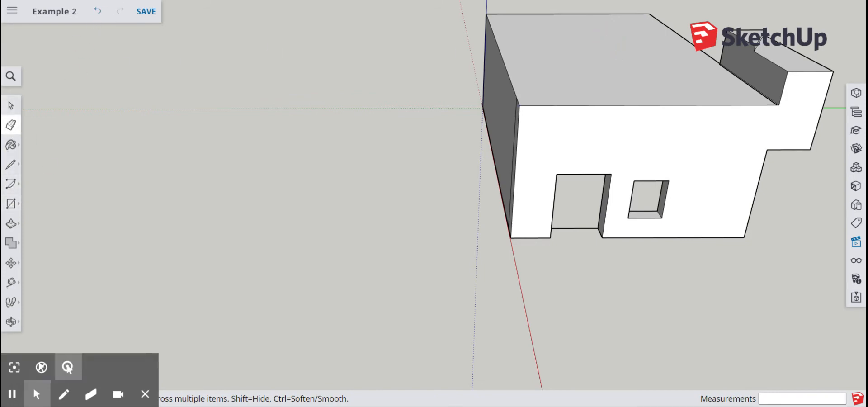
{"action": "left_click", "coordinate": [20, 369]}
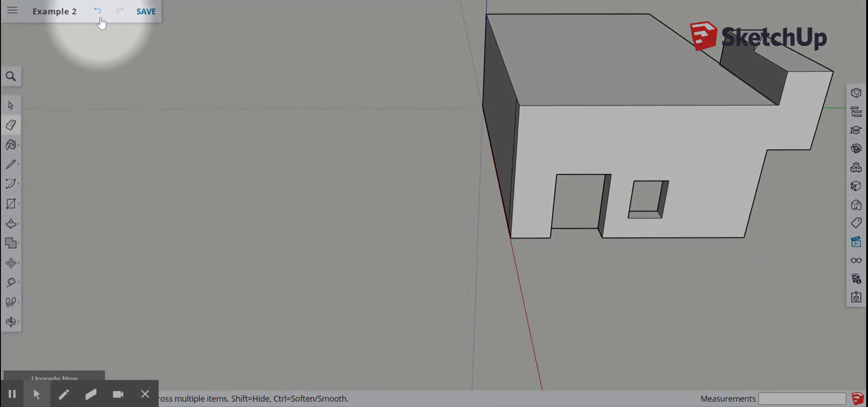
{"action": "mouse_move", "coordinate": [68, 366]}
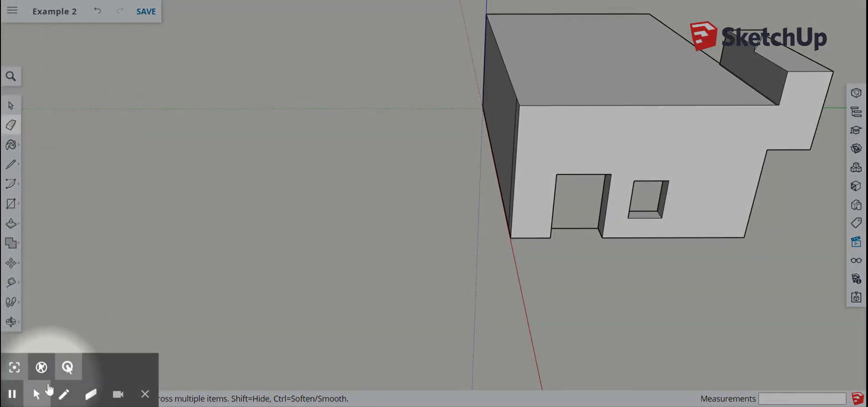
{"action": "left_click", "coordinate": [23, 372]}
{"action": "left_click", "coordinate": [18, 373]}
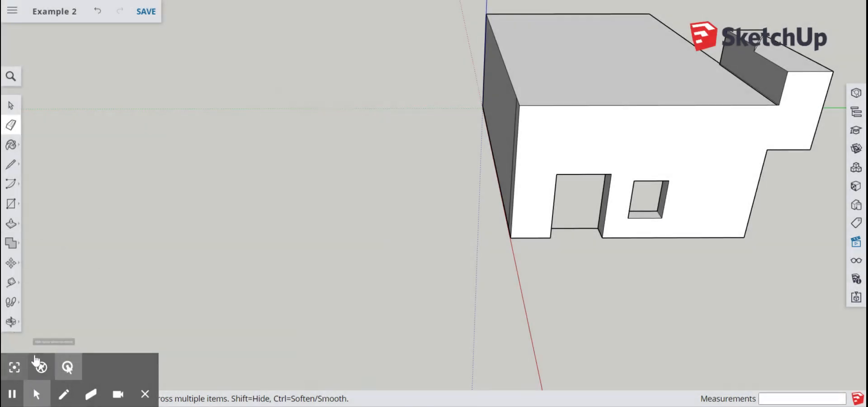
Outline a gable with a 4' vertical line from the midpoint of the front wall's top edge, joining its peak to both corners.
{"action": "left_click", "coordinate": [19, 164]}
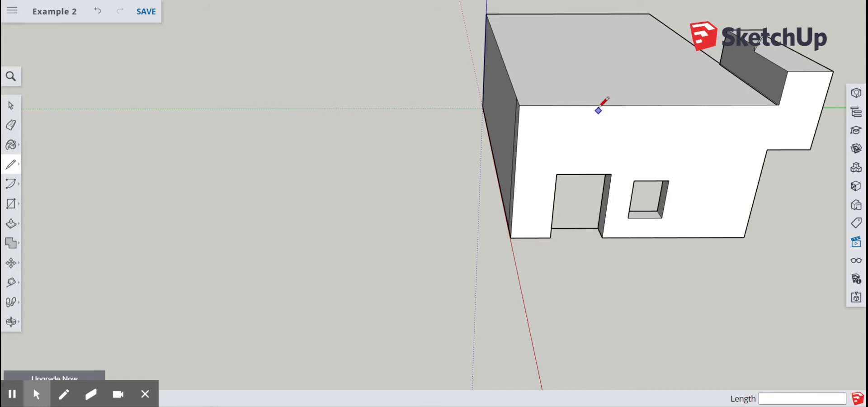
{"action": "left_click", "coordinate": [648, 104]}
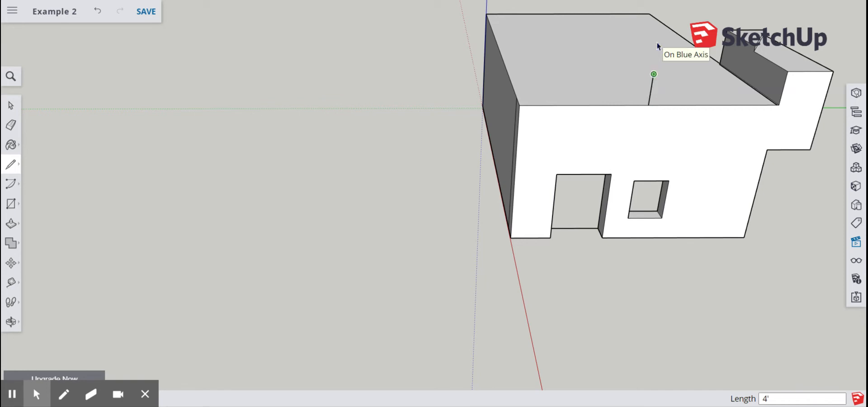
{"action": "left_click", "coordinate": [520, 105]}
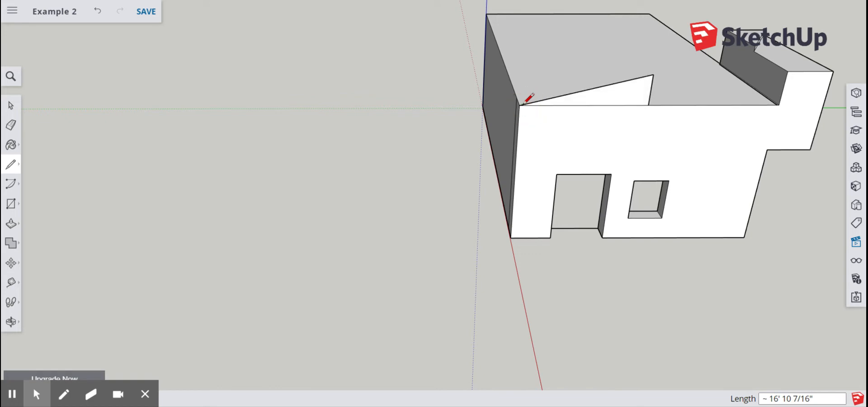
{"action": "left_click", "coordinate": [653, 74]}
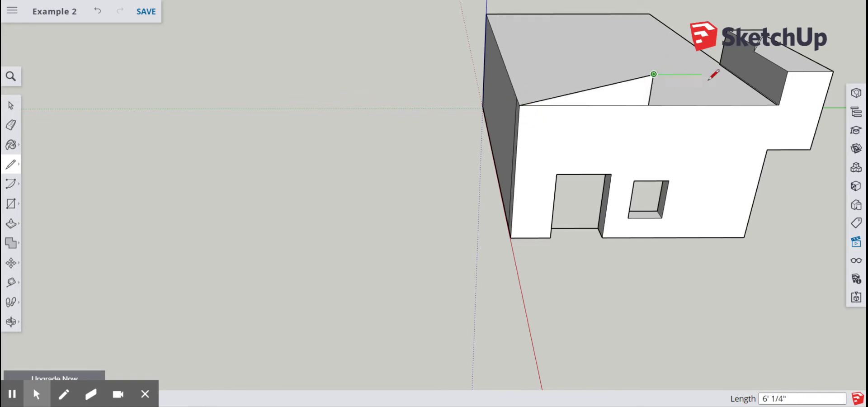
{"action": "left_click", "coordinate": [779, 104]}
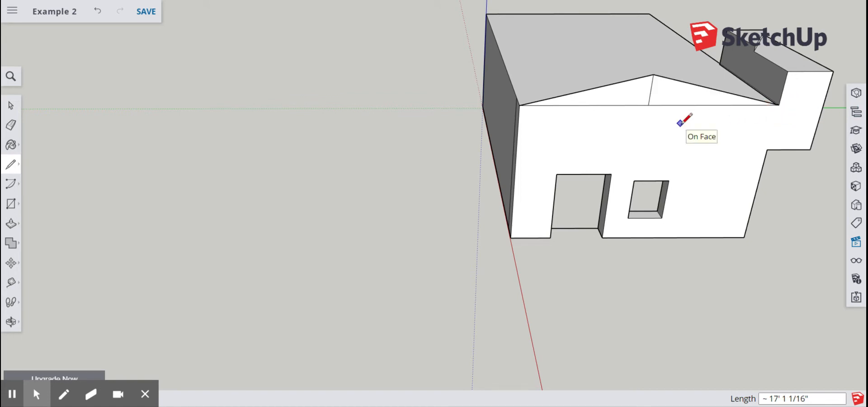
Erase the vertical centre line inside the front gable, leaving one triangular face.
{"action": "scroll", "coordinate": [680, 123], "scroll_direction": "up", "scroll_amount": 1}
{"action": "left_click", "coordinate": [10, 106]}
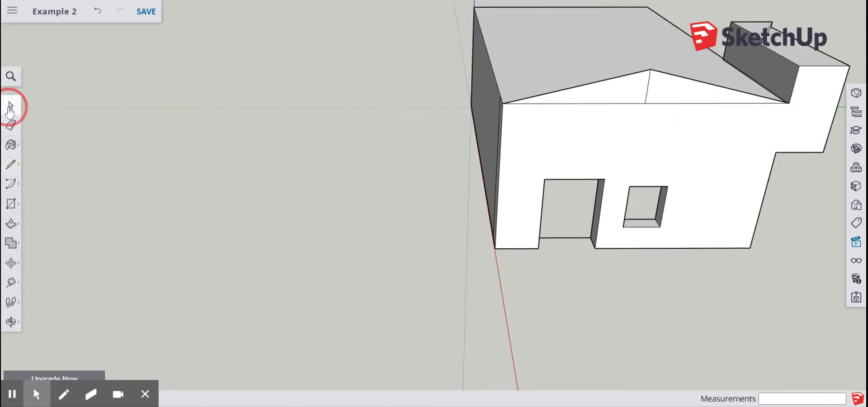
{"action": "middle_click_drag", "start_coordinate": [641, 142], "coordinate": [626, 32]}
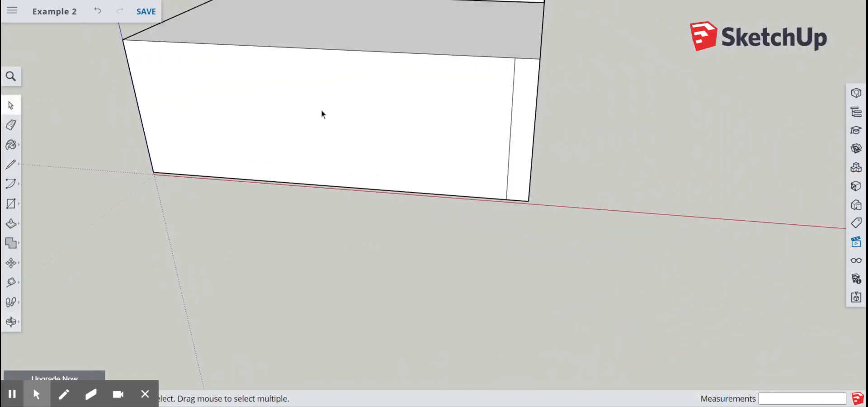
{"action": "middle_click_drag", "start_coordinate": [321, 113], "coordinate": [186, 18]}
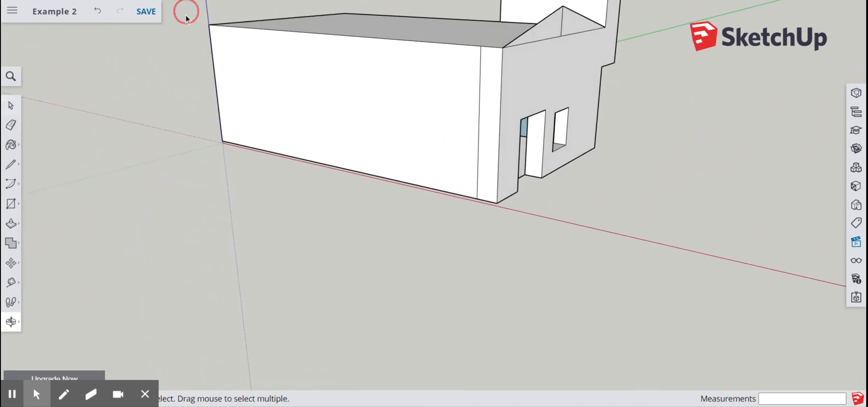
{"action": "key", "text": "e"}
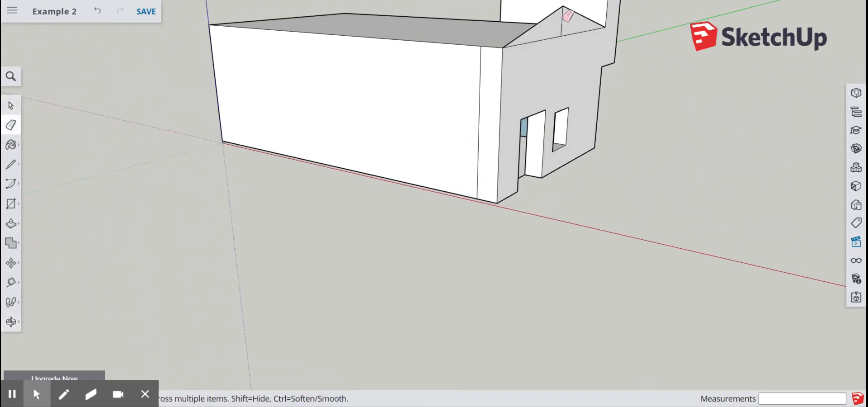
{"action": "middle_click_drag", "start_coordinate": [398, 49], "coordinate": [552, 54]}
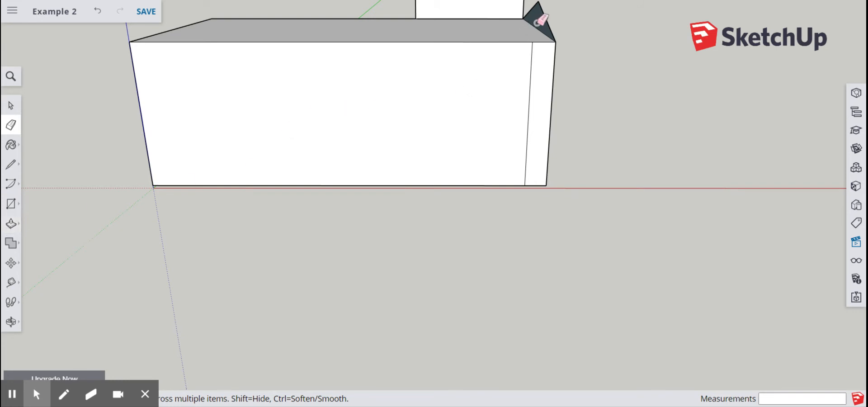
{"action": "left_click_drag", "start_coordinate": [516, 20], "coordinate": [464, 19]}
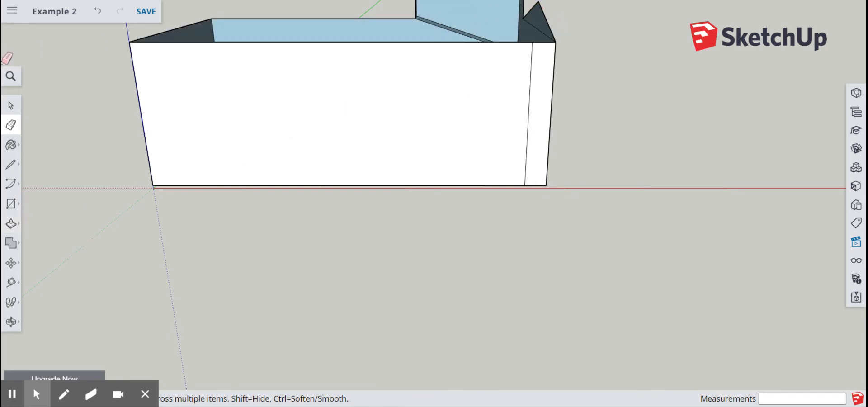
{"action": "left_click", "coordinate": [97, 13]}
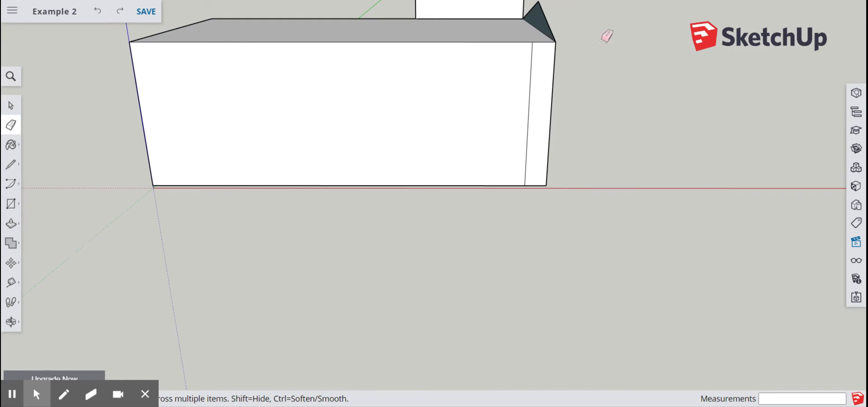
Push/Pull the inner face of the gable along the building to the rear wall, forming a pitched roof.
{"action": "mouse_move", "coordinate": [562, 27]}
{"action": "middle_mouse_down"}
{"action": "mouse_move", "coordinate": [563, 130]}
{"action": "mouse_move", "coordinate": [676, 134]}
{"action": "mouse_move", "coordinate": [718, 91]}
{"action": "mouse_move", "coordinate": [716, 50]}
{"action": "middle_mouse_up"}
{"action": "mouse_move", "coordinate": [244, 12]}
{"action": "middle_mouse_down"}
{"action": "mouse_move", "coordinate": [416, 31]}
{"action": "mouse_move", "coordinate": [493, 6]}
{"action": "middle_mouse_up"}
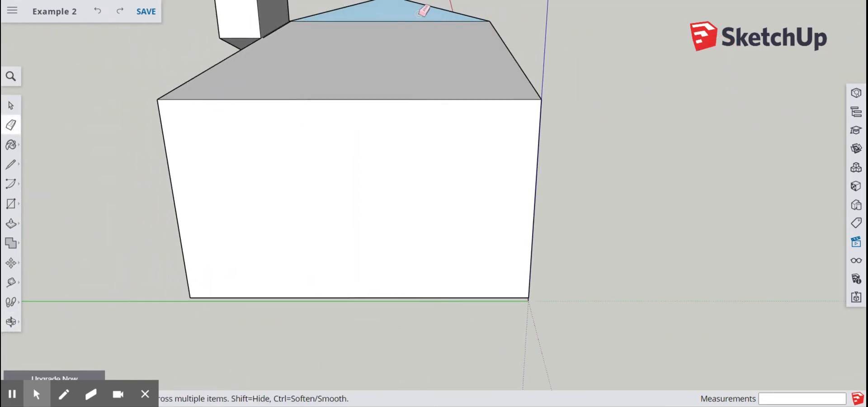
{"action": "left_click", "coordinate": [11, 223]}
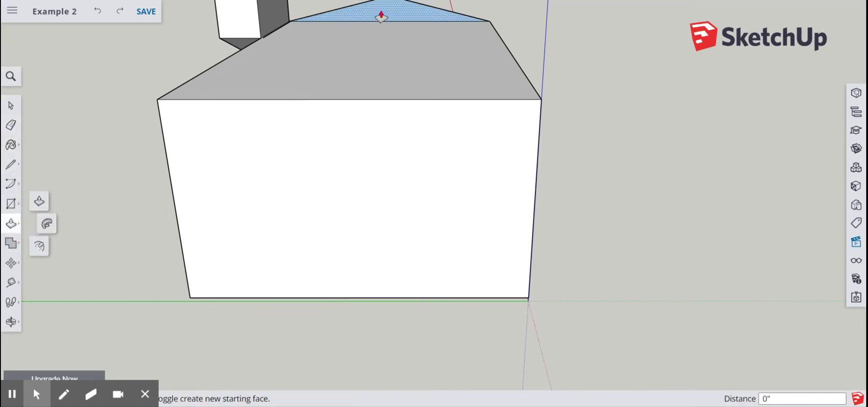
{"action": "left_click_drag", "start_coordinate": [381, 17], "coordinate": [371, 94]}
{"action": "key", "text": "space"}
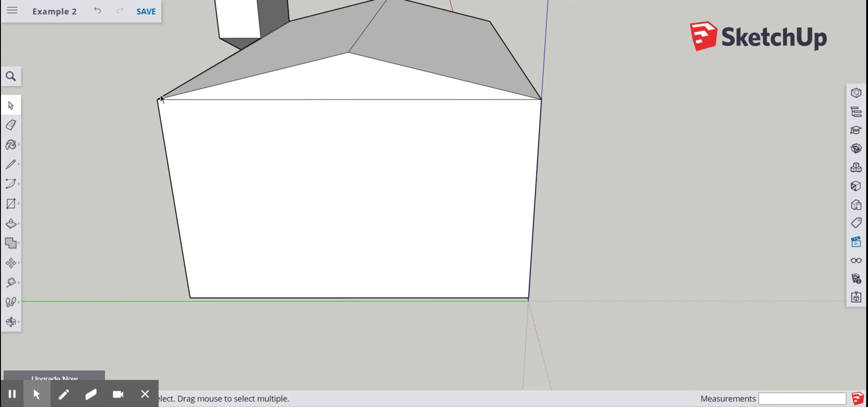
Search 3D Warehouse for the solar panel model "x22-370".
{"action": "middle_click_drag", "start_coordinate": [273, 94], "coordinate": [407, 158]}
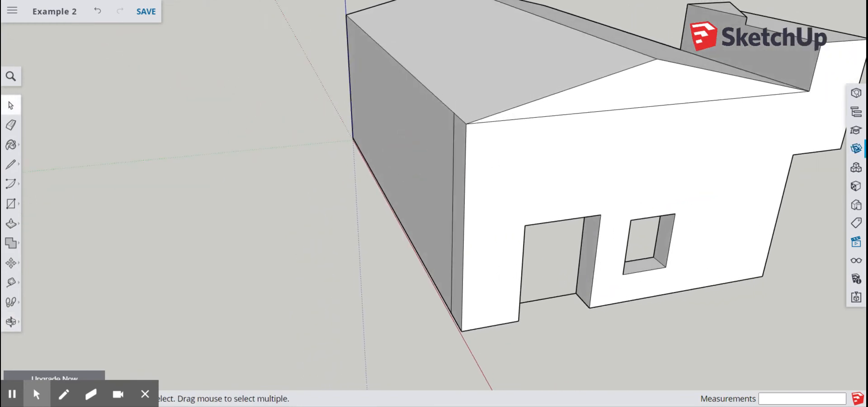
{"action": "left_click", "coordinate": [851, 136]}
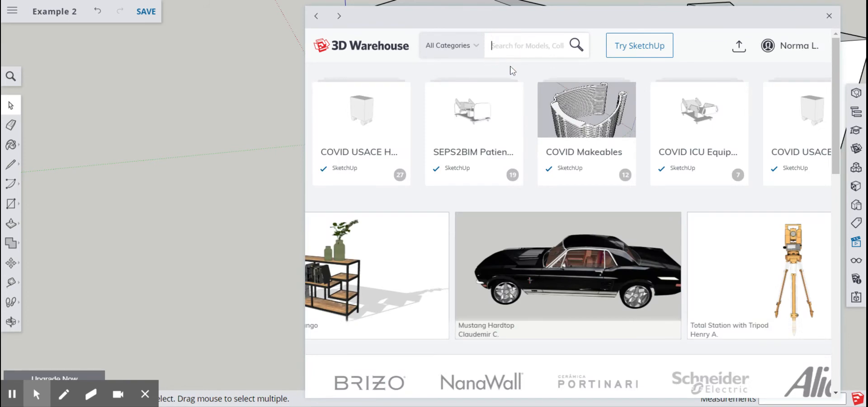
{"action": "type", "text": "x22"}
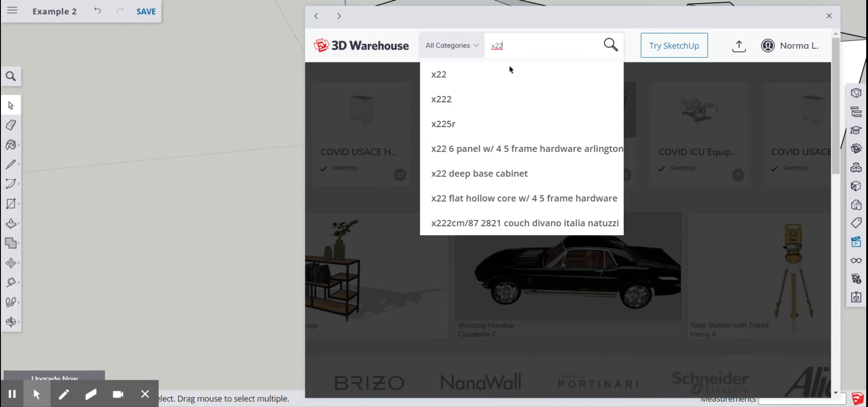
{"action": "type", "text": "-370"}
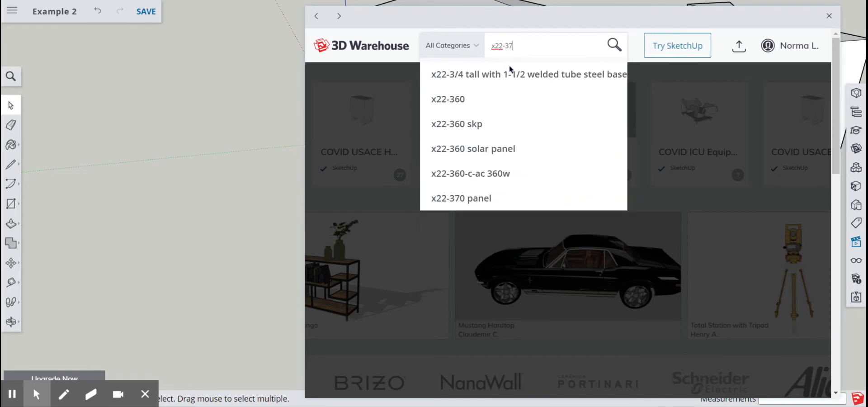
{"action": "key", "text": "Return"}
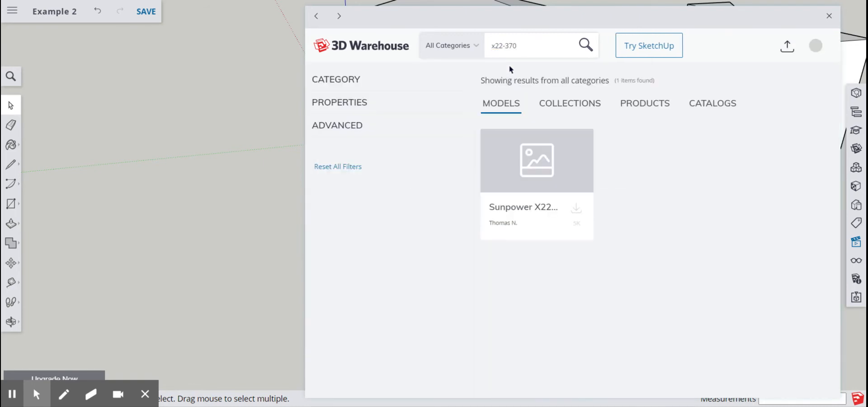
Import the Sunpower X22 panel into the model and place it on the roof slope above the long side wall.
{"action": "left_click", "coordinate": [577, 209]}
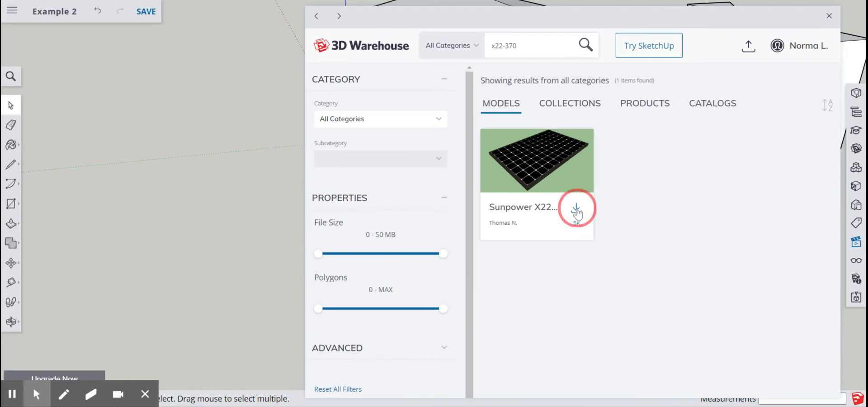
{"action": "left_click", "coordinate": [538, 234]}
{"action": "key", "text": "ctrl+v"}
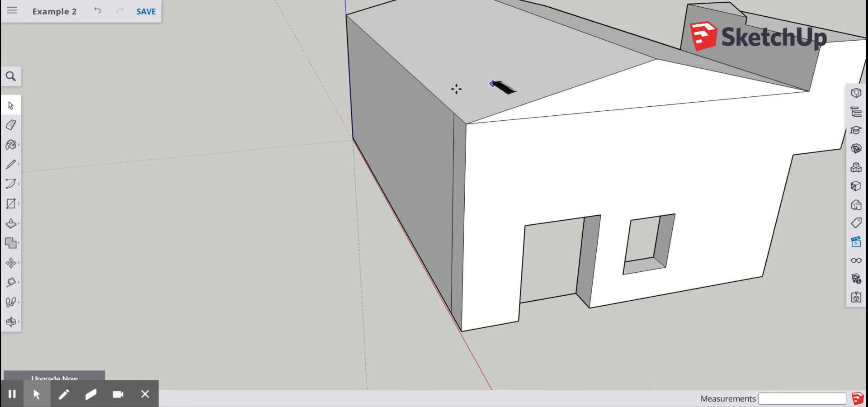
{"action": "scroll", "coordinate": [454, 88], "scroll_direction": "up", "scroll_amount": 1}
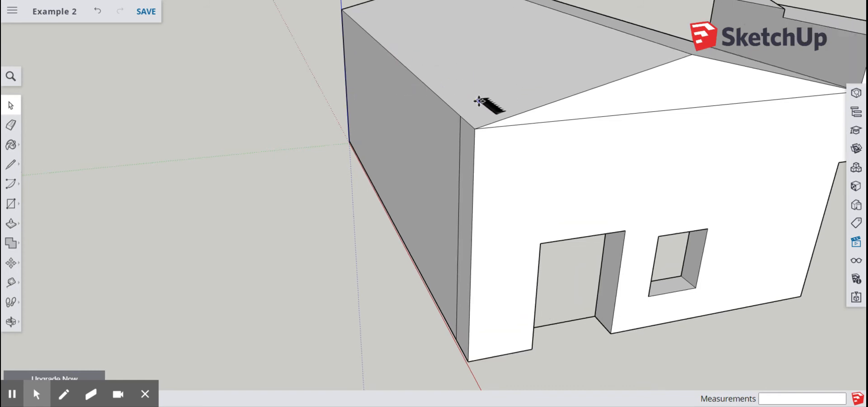
{"action": "scroll", "coordinate": [394, 32], "scroll_direction": "up", "scroll_amount": 1}
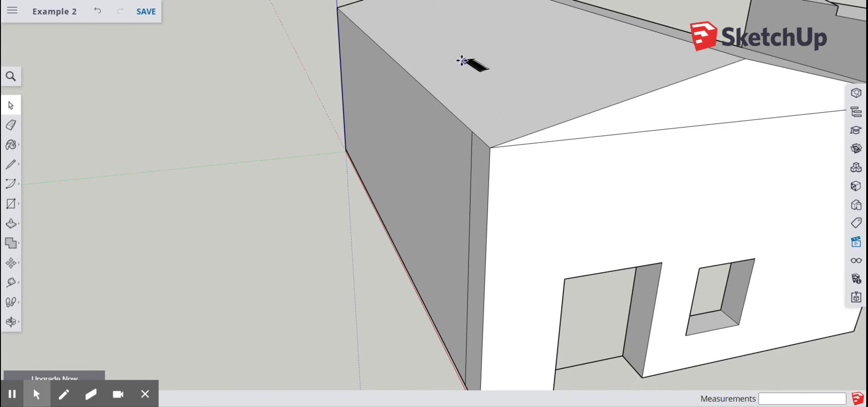
{"action": "left_click", "coordinate": [461, 62]}
Move the solar panel about 5' 10 13/16" so it sits fully visible on the roof slope.
{"action": "key", "text": "m"}
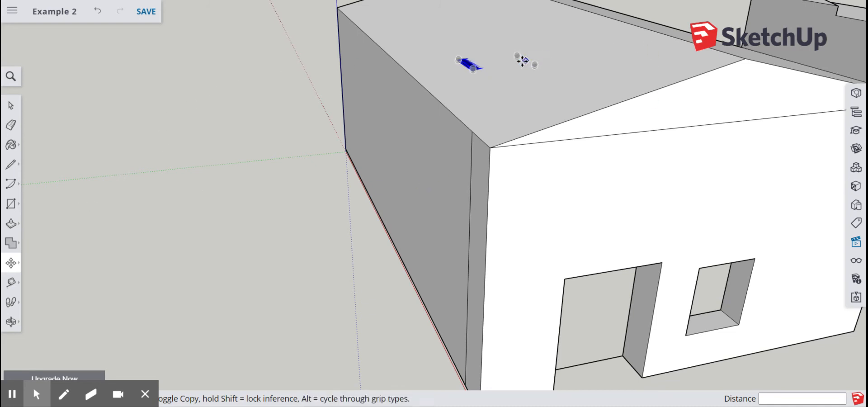
{"action": "left_click_drag", "start_coordinate": [537, 68], "coordinate": [512, 34]}
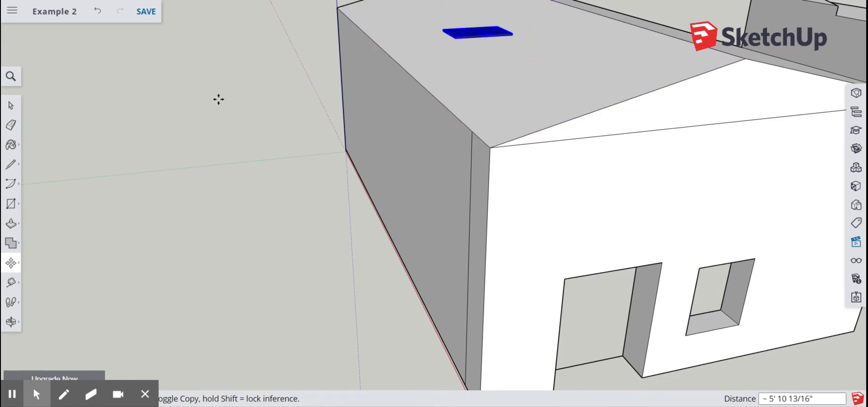
{"action": "left_click", "coordinate": [14, 102]}
Select the roof slope carrying the panel and examine the roof from close range and in the standard Top view.
{"action": "left_click_drag", "start_coordinate": [488, 59], "coordinate": [482, 194]}
{"action": "left_click", "coordinate": [480, 77]}
{"action": "scroll", "coordinate": [503, 58], "scroll_direction": "up", "scroll_amount": 3}
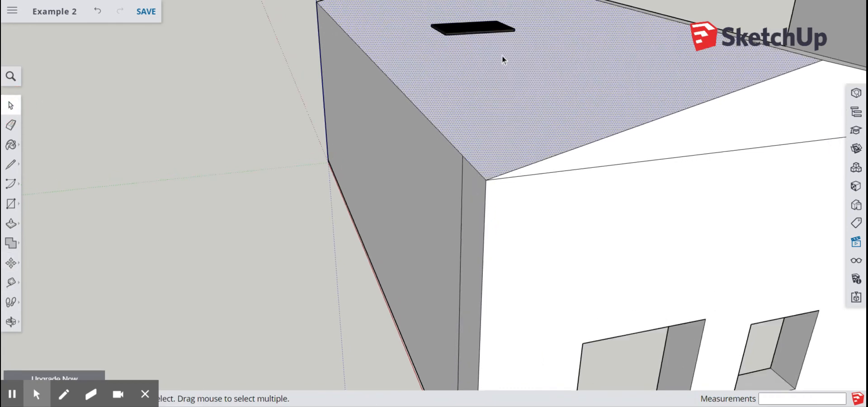
{"action": "middle_click_drag", "start_coordinate": [429, 50], "coordinate": [254, 206]}
{"action": "scroll", "coordinate": [707, 172], "scroll_direction": "up", "scroll_amount": 1}
{"action": "scroll", "coordinate": [708, 172], "scroll_direction": "down", "scroll_amount": 1}
{"action": "scroll", "coordinate": [711, 165], "scroll_direction": "up", "scroll_amount": 1}
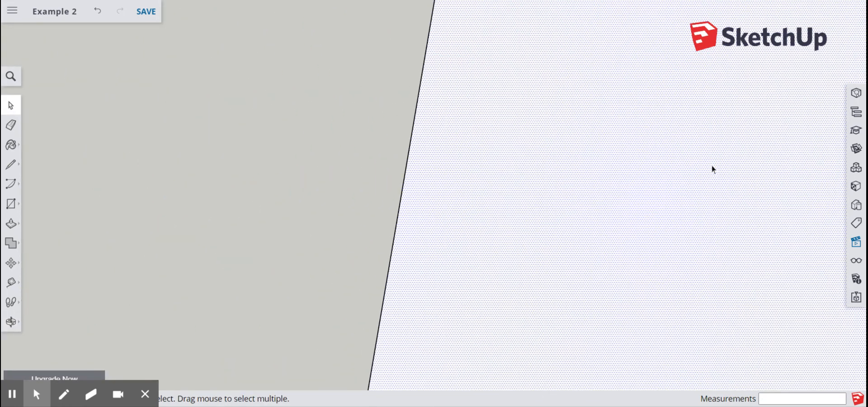
{"action": "scroll", "coordinate": [711, 164], "scroll_direction": "down", "scroll_amount": 5}
{"action": "scroll", "coordinate": [755, 159], "scroll_direction": "down", "scroll_amount": 2}
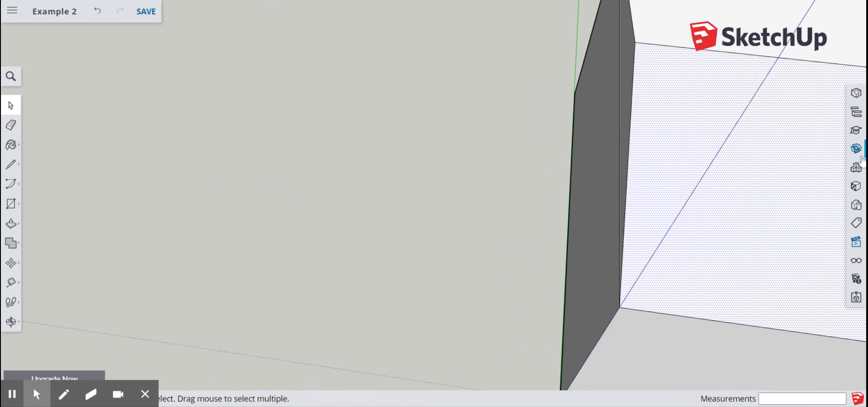
{"action": "left_click", "coordinate": [855, 241]}
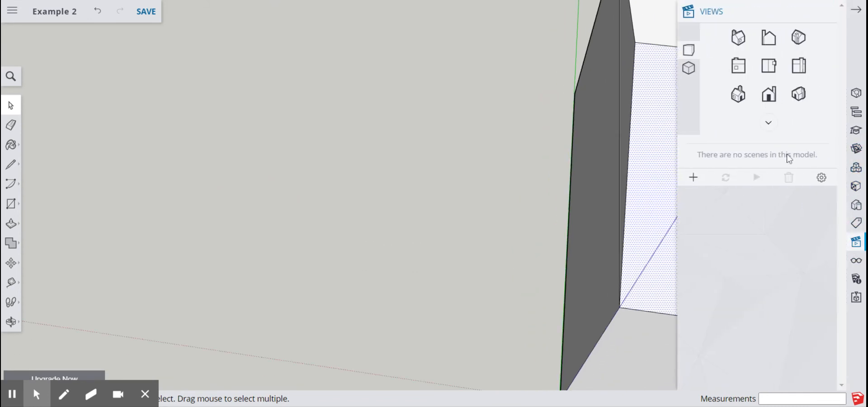
{"action": "left_click", "coordinate": [770, 67]}
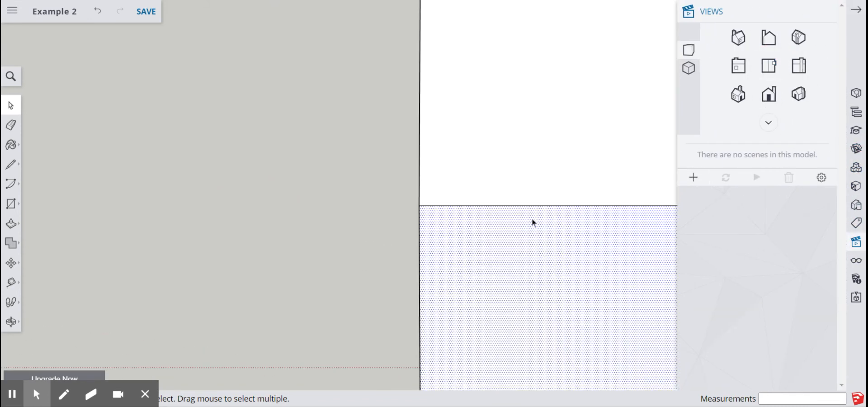
{"action": "left_click", "coordinate": [855, 14]}
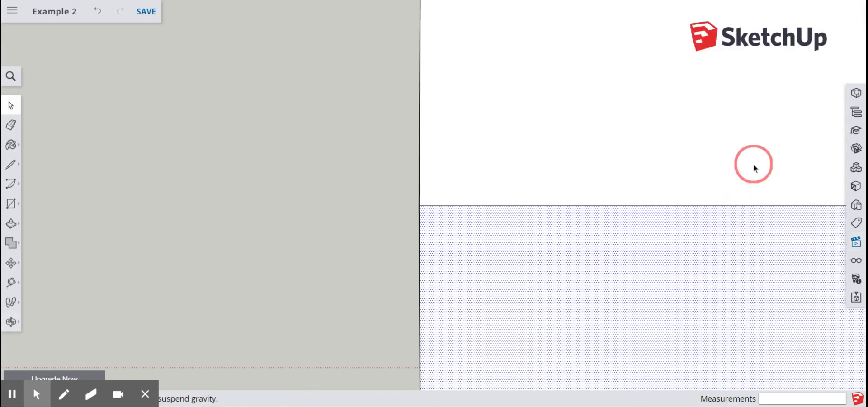
Bring the roof slope into close view and select the solar panel on it.
{"action": "mouse_move", "coordinate": [754, 163]}
{"action": "middle_mouse_down"}
{"action": "mouse_move", "coordinate": [744, 109]}
{"action": "mouse_move", "coordinate": [459, 16]}
{"action": "mouse_move", "coordinate": [393, 83]}
{"action": "mouse_move", "coordinate": [344, 16]}
{"action": "mouse_move", "coordinate": [359, 42]}
{"action": "mouse_move", "coordinate": [361, 28]}
{"action": "mouse_move", "coordinate": [393, 17]}
{"action": "mouse_move", "coordinate": [431, 59]}
{"action": "mouse_move", "coordinate": [519, 64]}
{"action": "mouse_move", "coordinate": [329, 23]}
{"action": "mouse_move", "coordinate": [387, 34]}
{"action": "mouse_move", "coordinate": [393, 21]}
{"action": "mouse_move", "coordinate": [448, 127]}
{"action": "middle_mouse_up"}
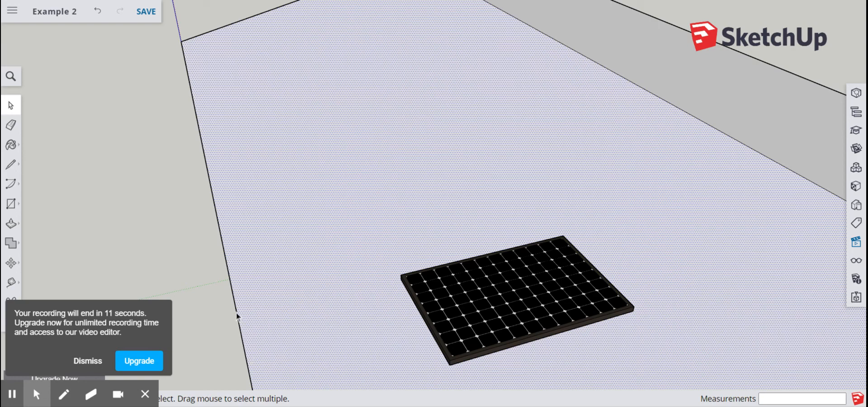
{"action": "left_click", "coordinate": [500, 293]}
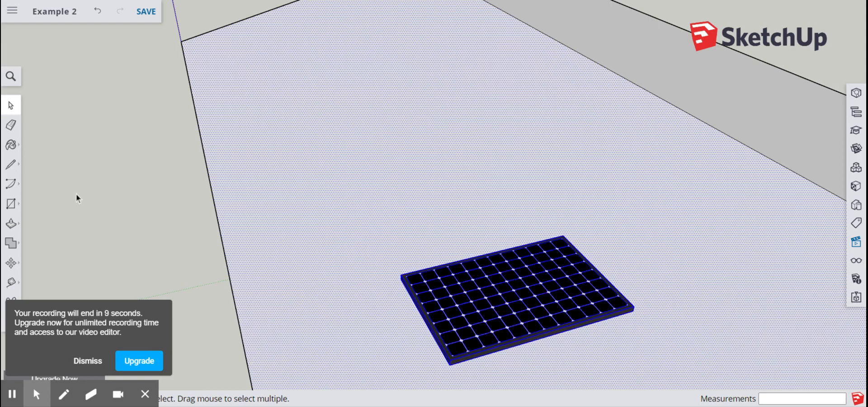
{"action": "left_click", "coordinate": [577, 301]}
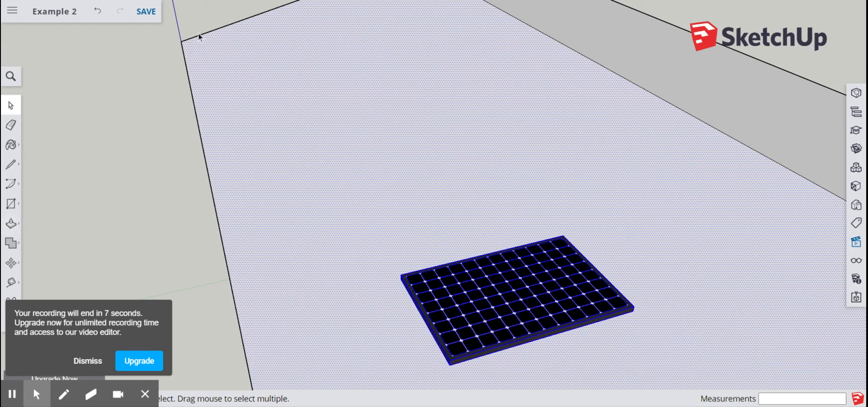